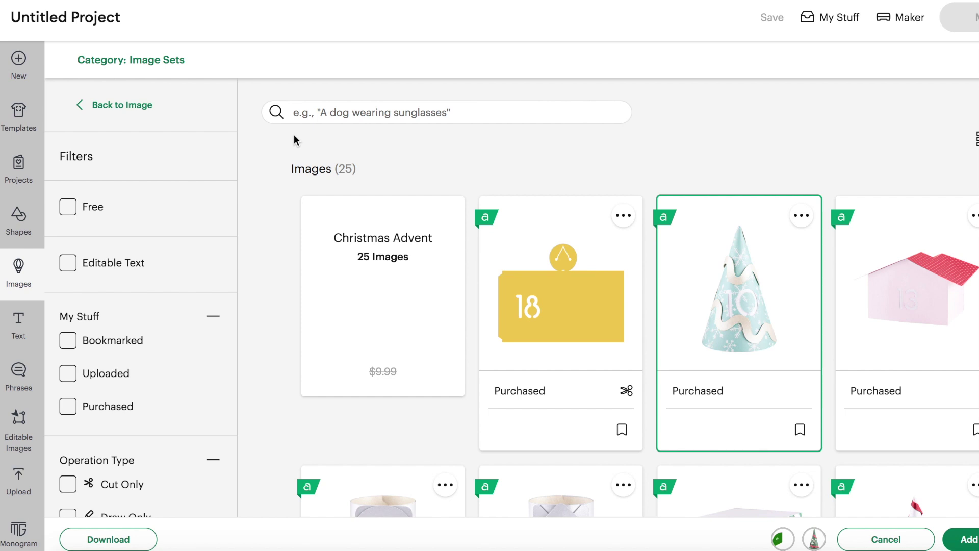
pyautogui.scroll(-5, 216, 346)
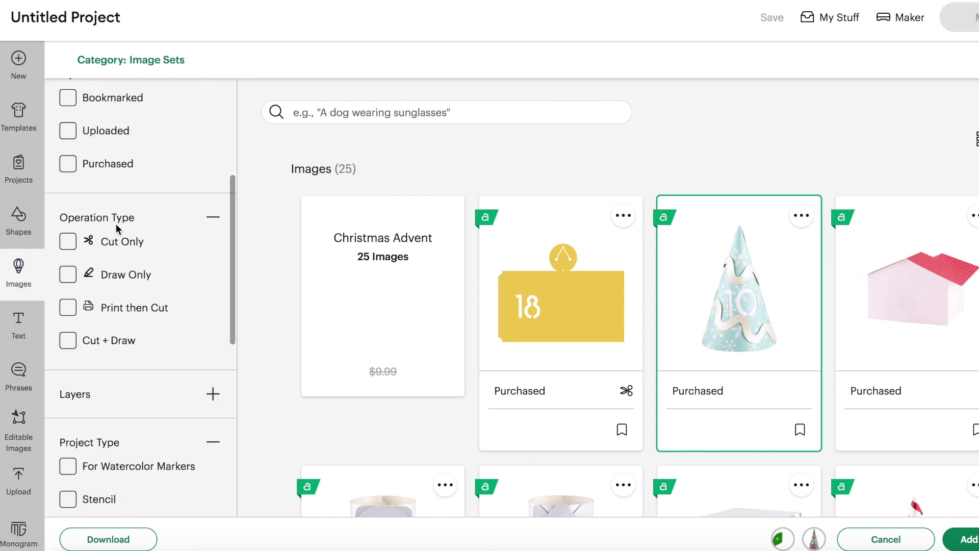
pyautogui.scroll(-4, 132, 413)
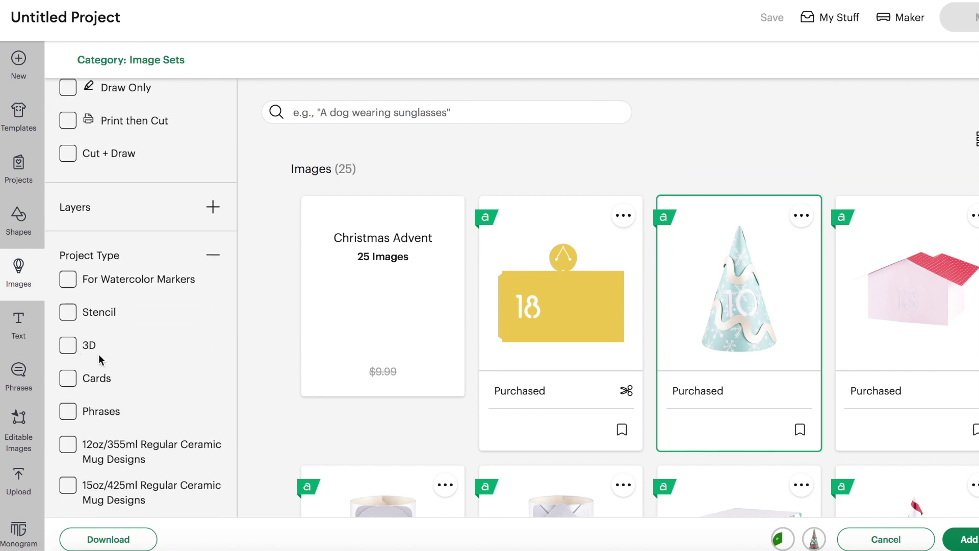
pyautogui.scroll(9, 95, 347)
pyautogui.scroll(-4, 381, 263)
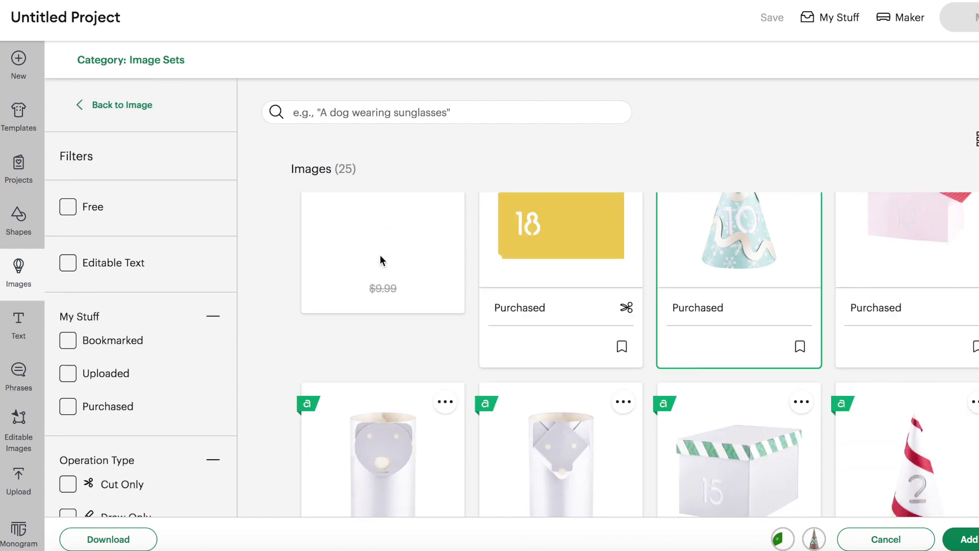
pyautogui.scroll(-3, 381, 255)
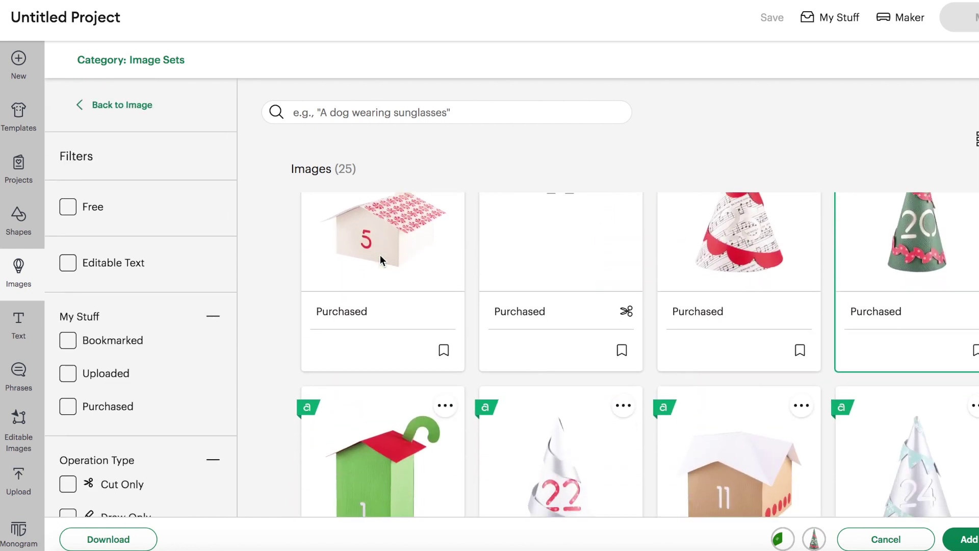
pyautogui.scroll(3, 381, 255)
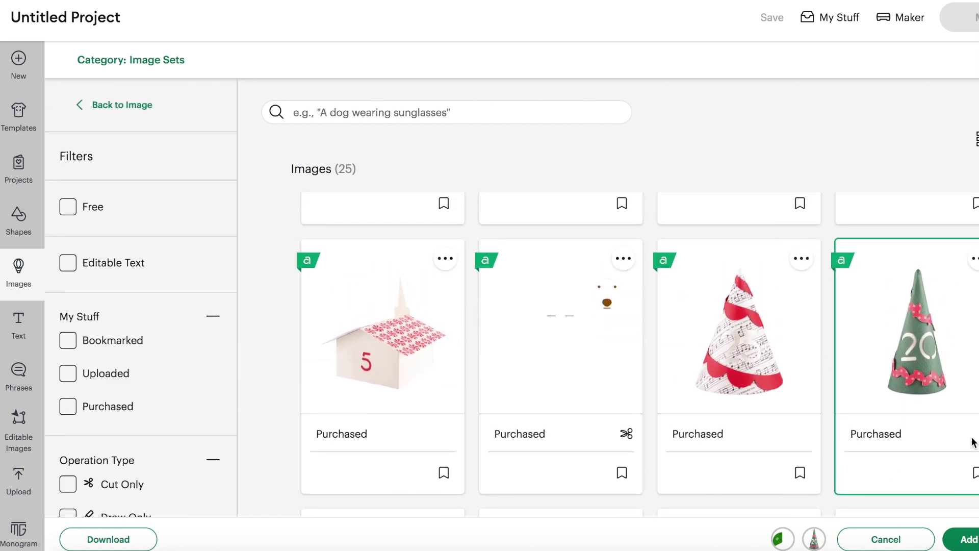
pyautogui.scroll(5, 841, 412)
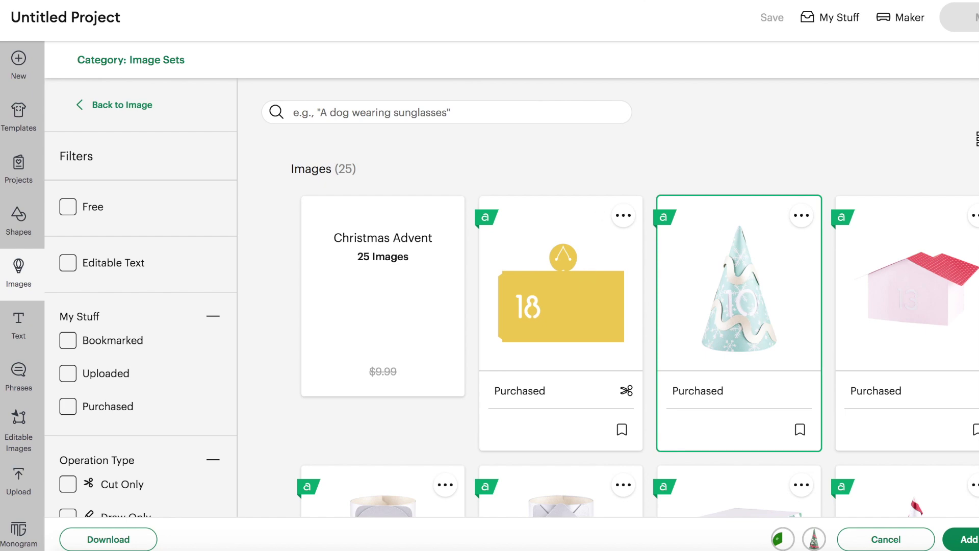
pyautogui.scroll(-5, 741, 266)
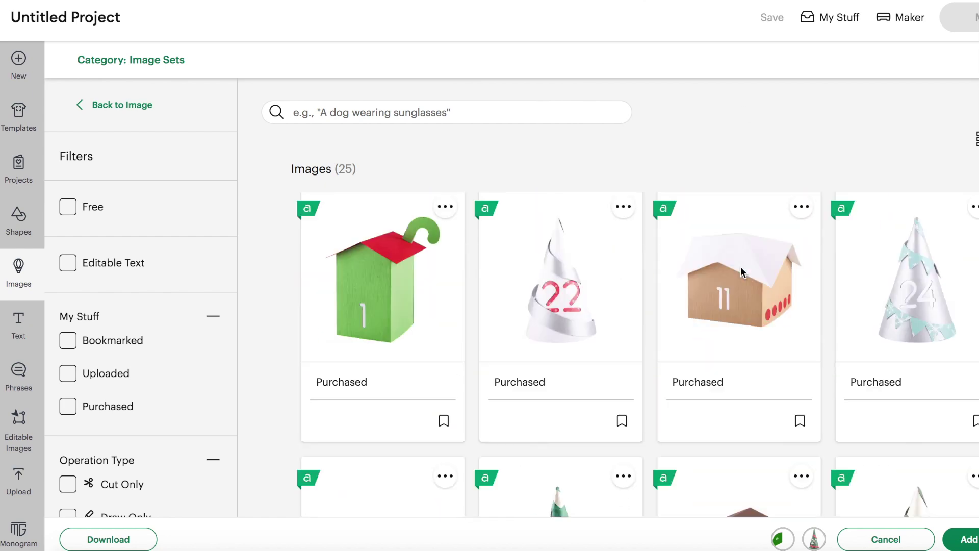
pyautogui.scroll(-5, 740, 266)
pyautogui.scroll(10, 740, 266)
pyautogui.scroll(-8, 740, 266)
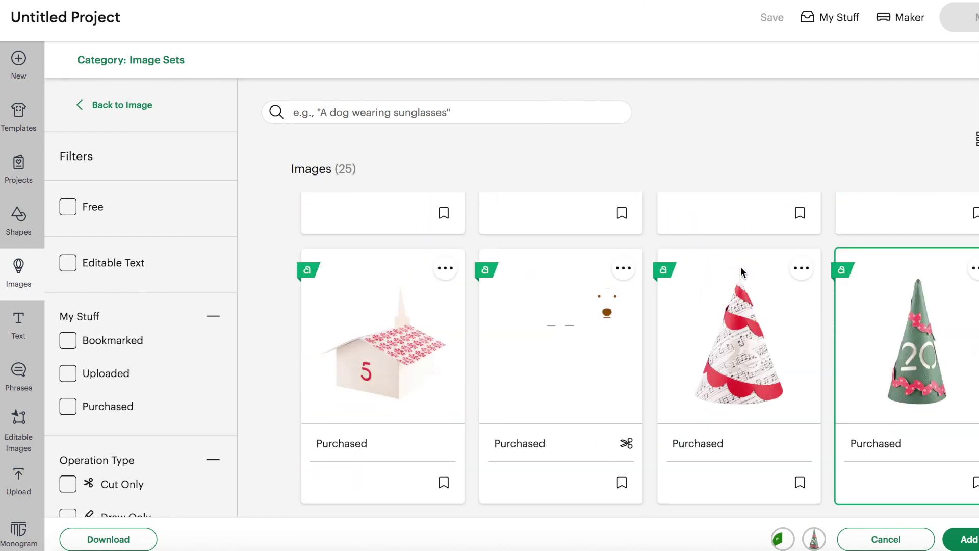
pyautogui.scroll(5, 740, 266)
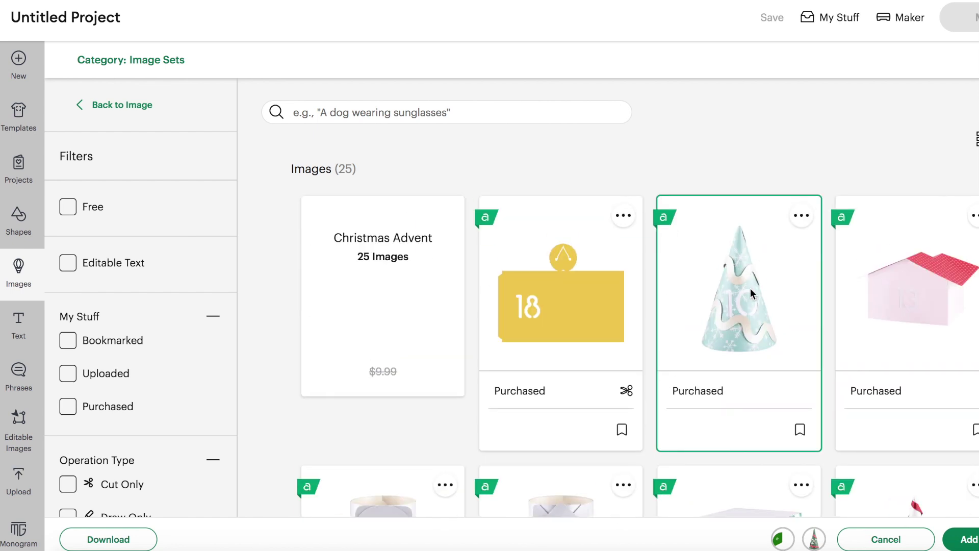
pyautogui.scroll(-5, 731, 403)
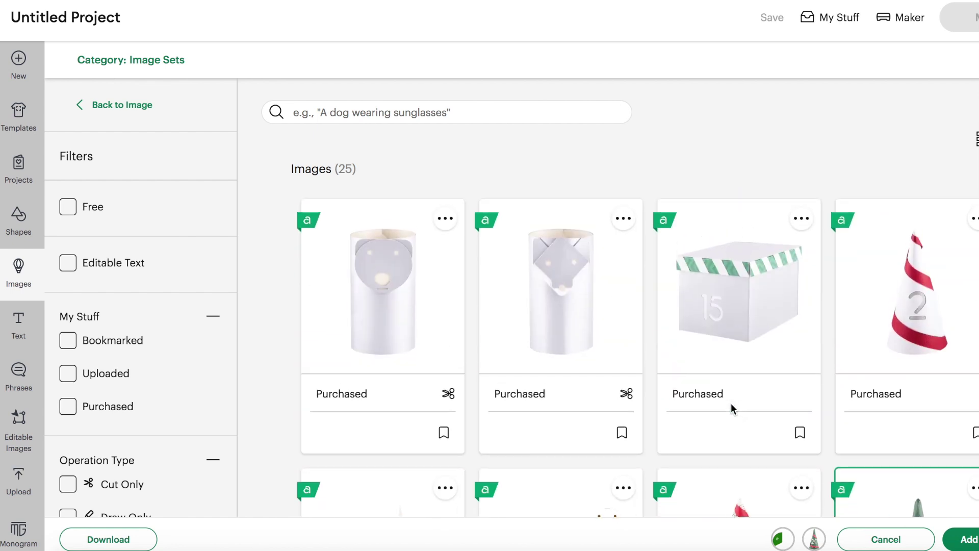
pyautogui.scroll(5, 731, 405)
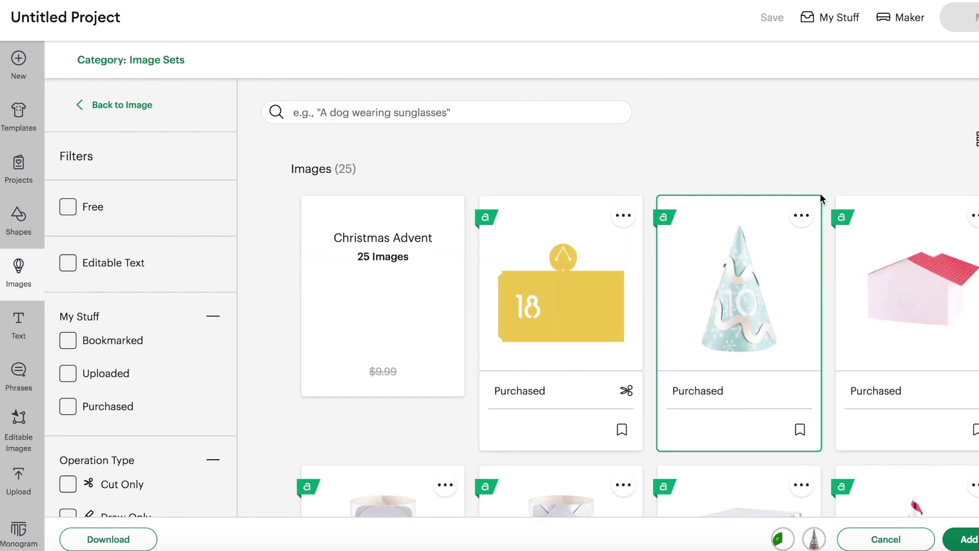
# Add the hat pieces to the canvas, delete the red group, and move the green group left.
pyautogui.click(961, 540)
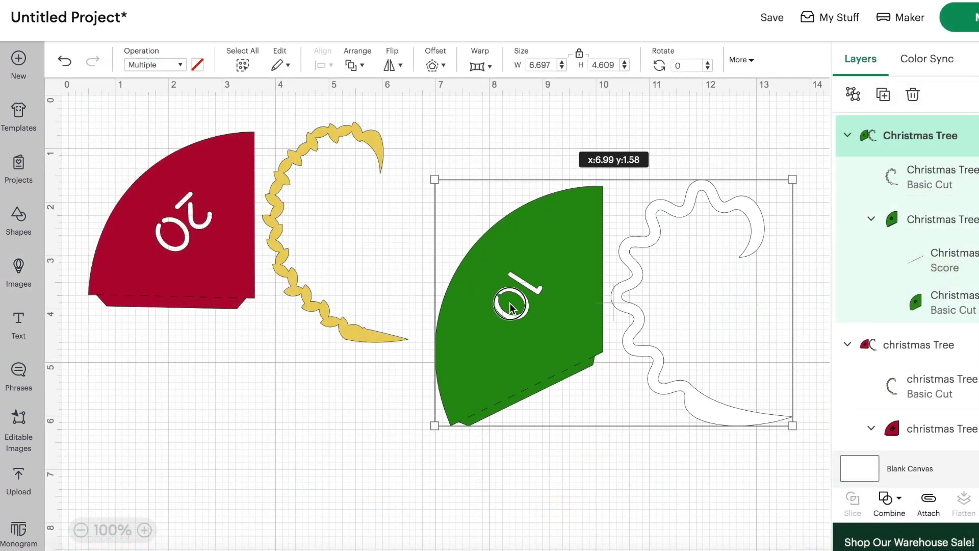
pyautogui.moveTo(228, 219); pyautogui.dragTo(219, 350)
pyautogui.press('Delete')
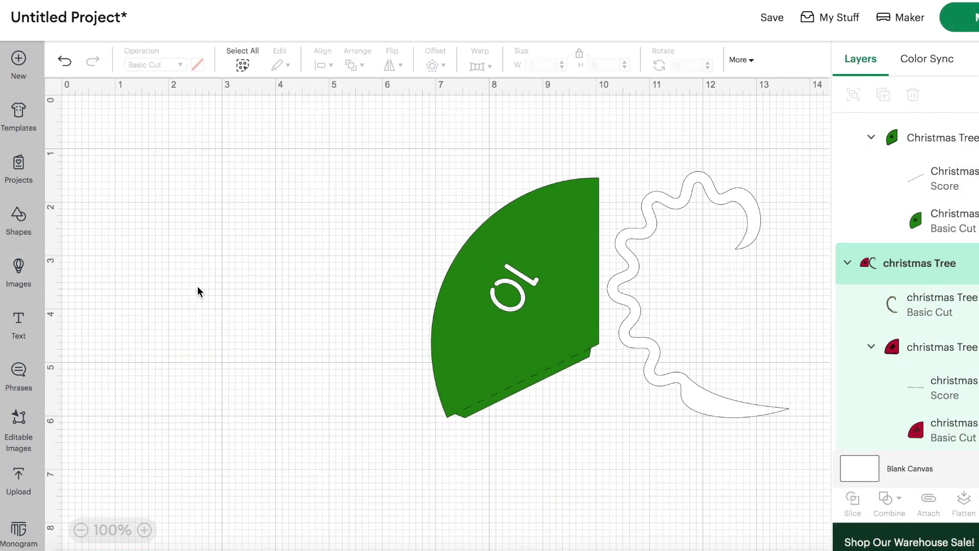
pyautogui.moveTo(502, 322); pyautogui.dragTo(215, 298)
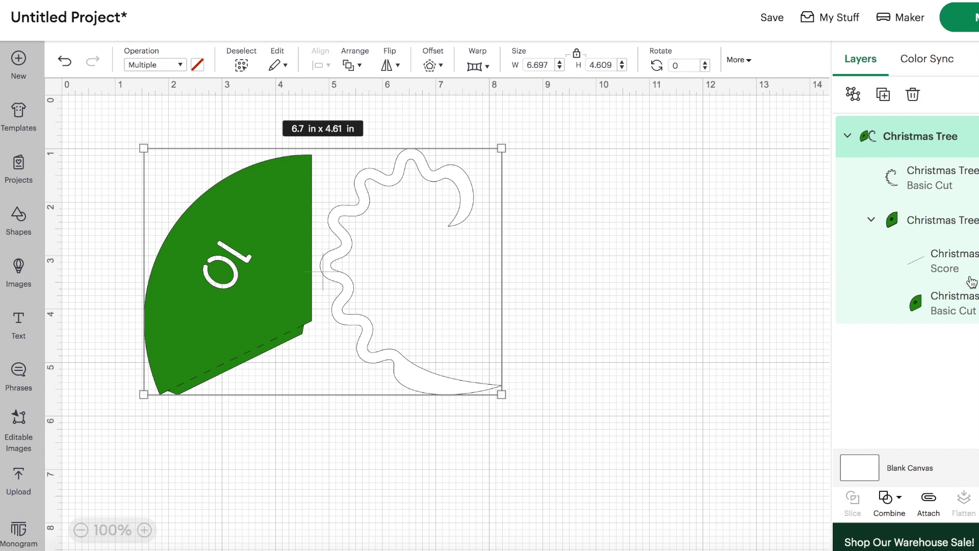
# Hide the number 10 contours on the green cone's Basic Cut layer.
pyautogui.click(913, 217)
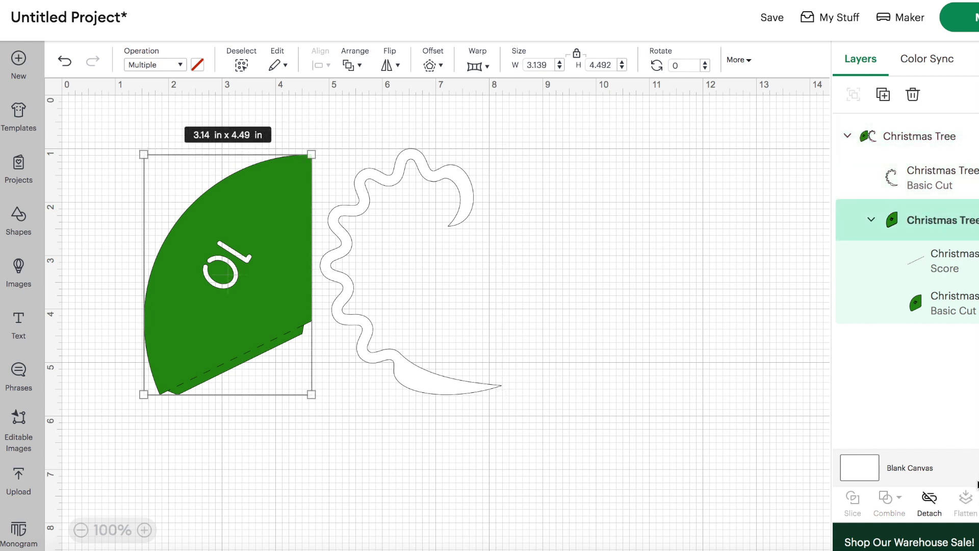
pyautogui.click(959, 305)
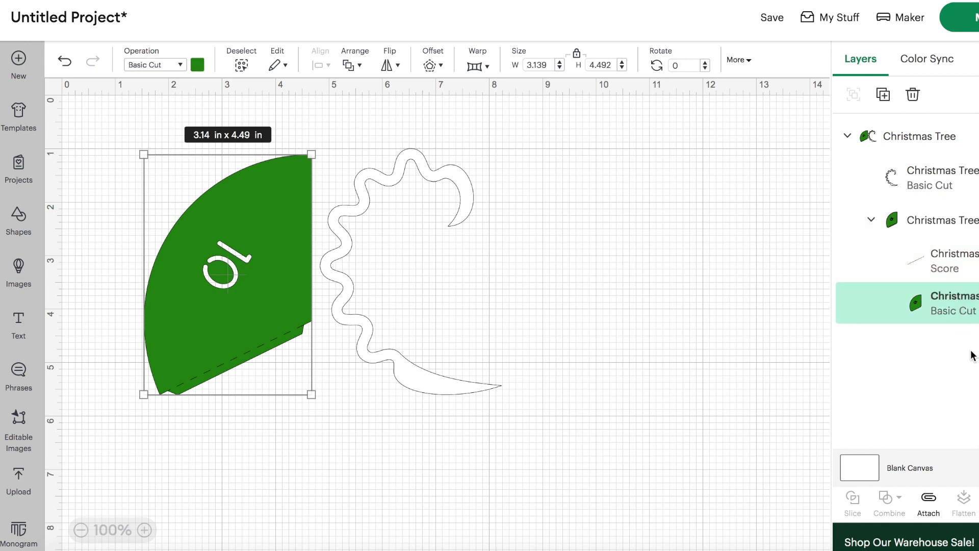
pyautogui.click(976, 502)
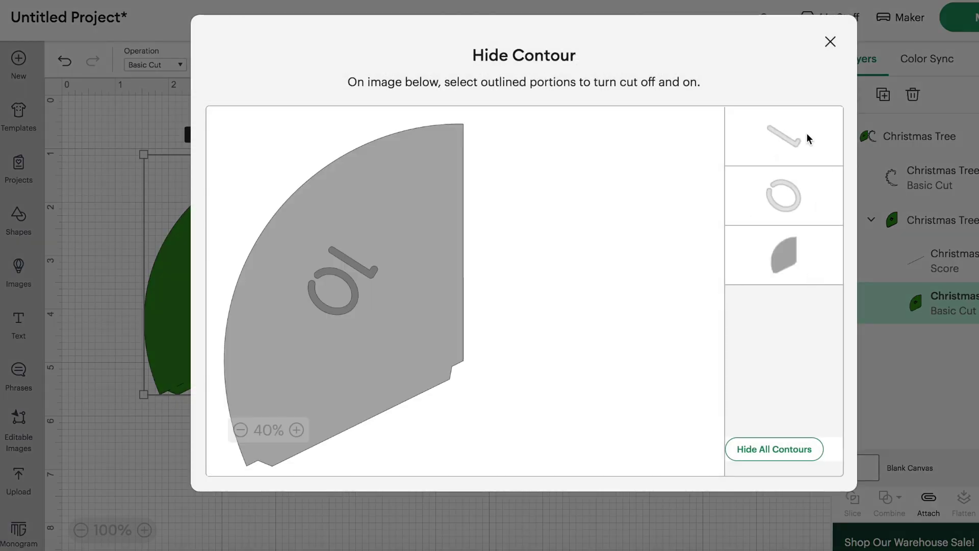
pyautogui.click(807, 137)
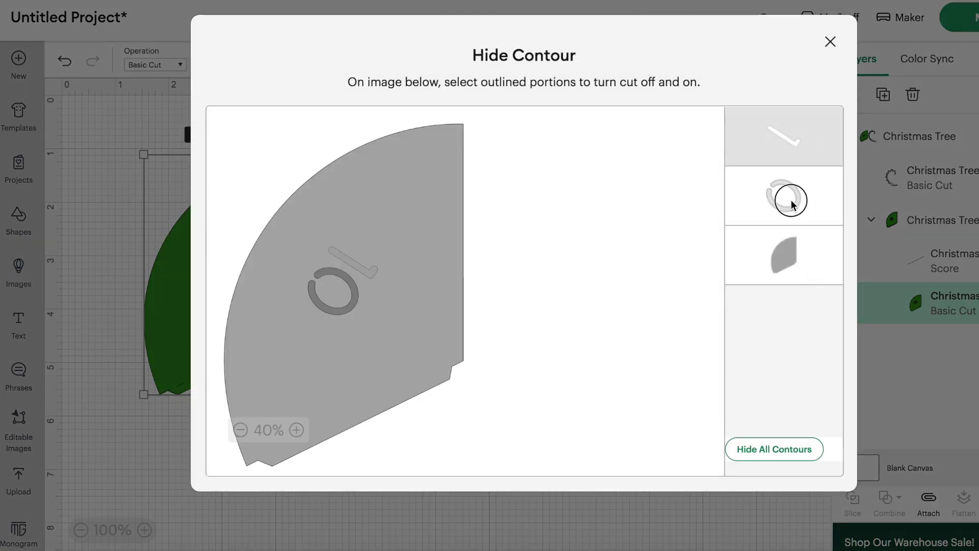
pyautogui.click(788, 198)
pyautogui.click(831, 42)
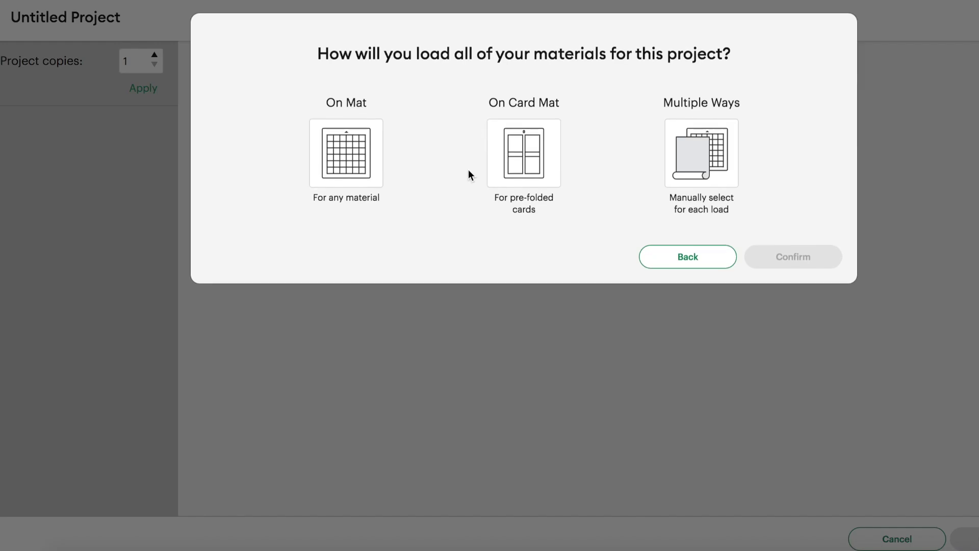
# Load the project On Mat and preview the green second mat.
pyautogui.click(329, 145)
pyautogui.click(799, 308)
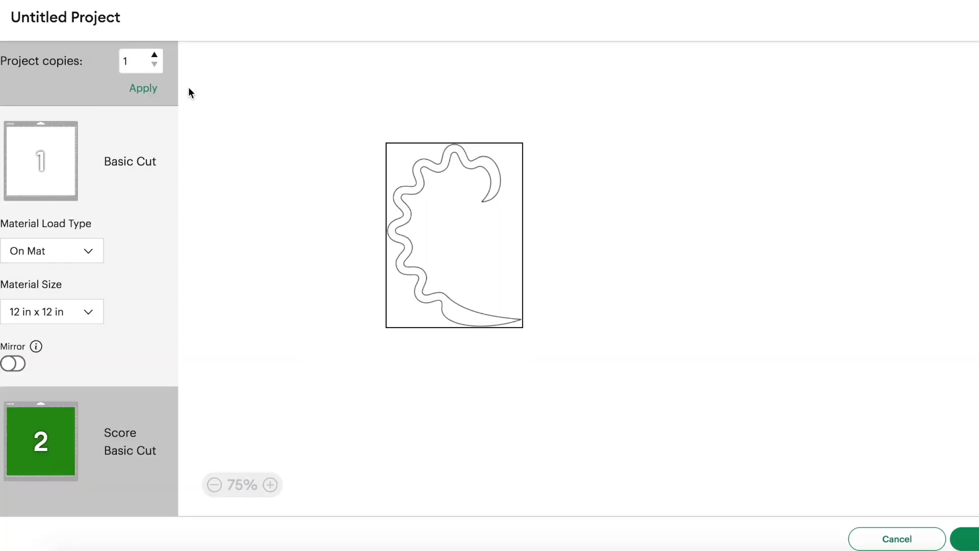
pyautogui.click(59, 435)
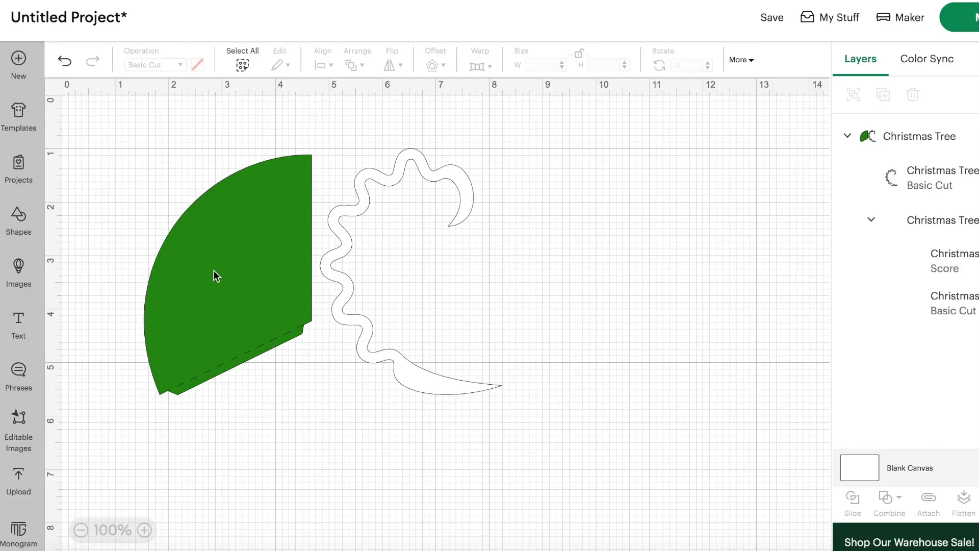
# Enlarge the whole Christmas Tree group to about 10 x 7 in and move it up-left.
pyautogui.click(214, 272)
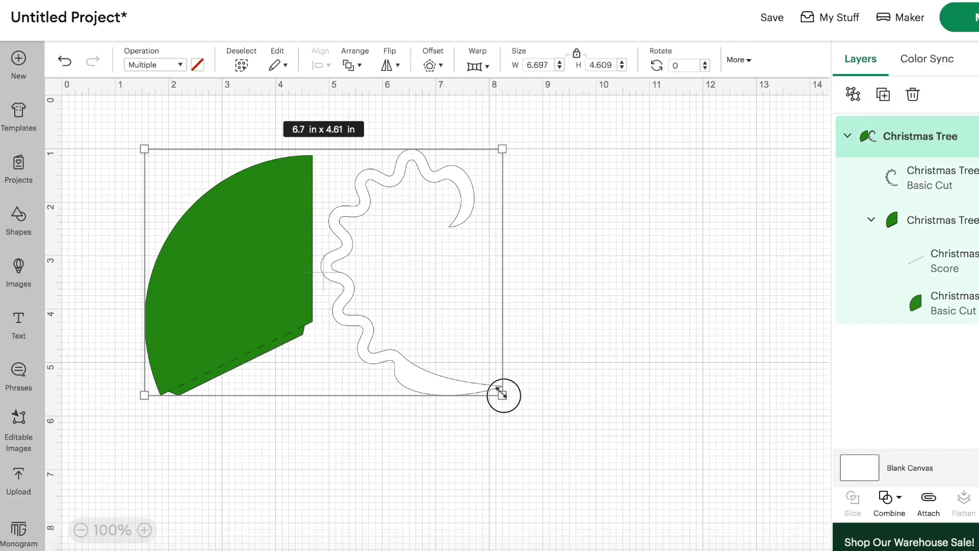
pyautogui.moveTo(502, 395); pyautogui.dragTo(684, 515)
pyautogui.moveTo(525, 379); pyautogui.dragTo(495, 340)
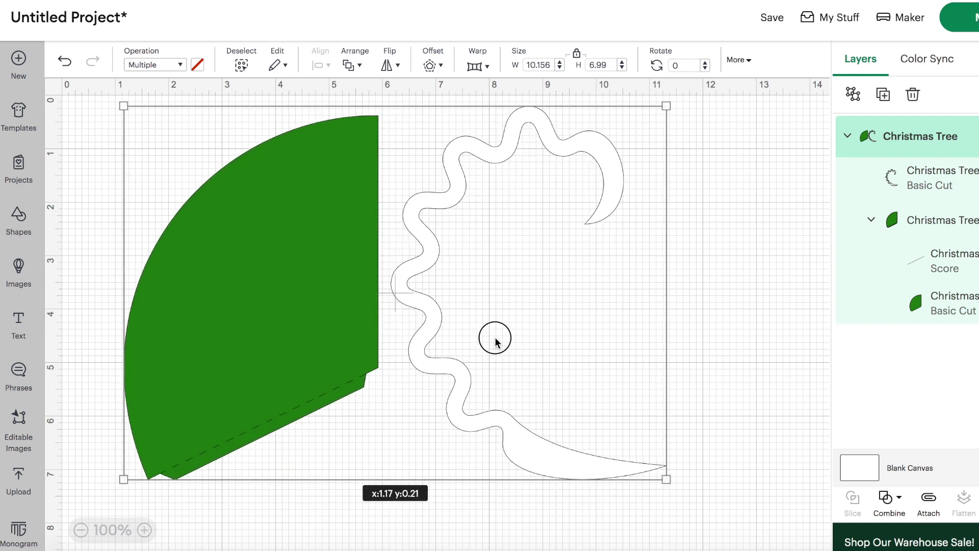
pyautogui.moveTo(663, 478); pyautogui.dragTo(787, 409)
pyautogui.scroll(5, 787, 408)
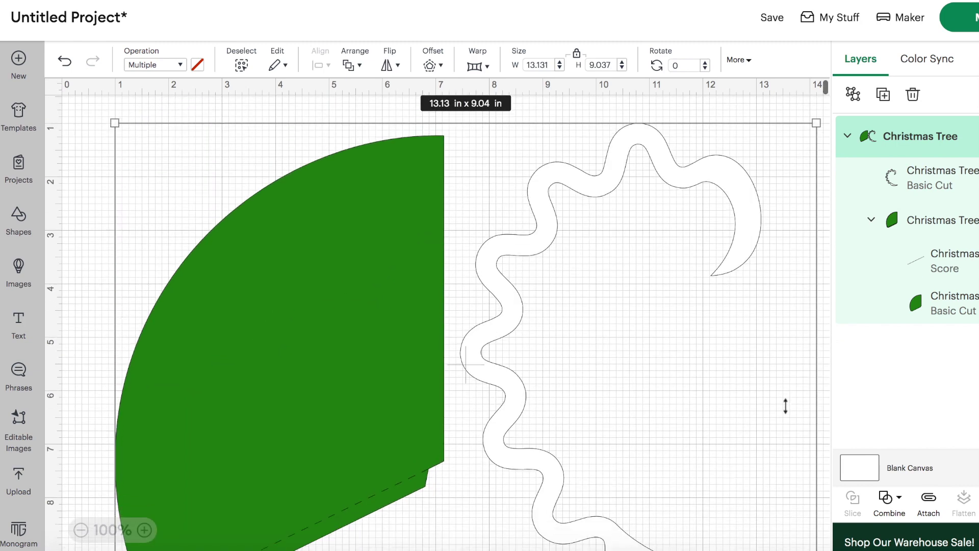
# Resize the inner Christmas Tree group to W 7.932 x H 11.352 in, then deselect it.
pyautogui.click(943, 304)
pyautogui.click(886, 225)
pyautogui.scroll(-5, 674, 334)
pyautogui.moveTo(444, 346); pyautogui.dragTo(538, 496)
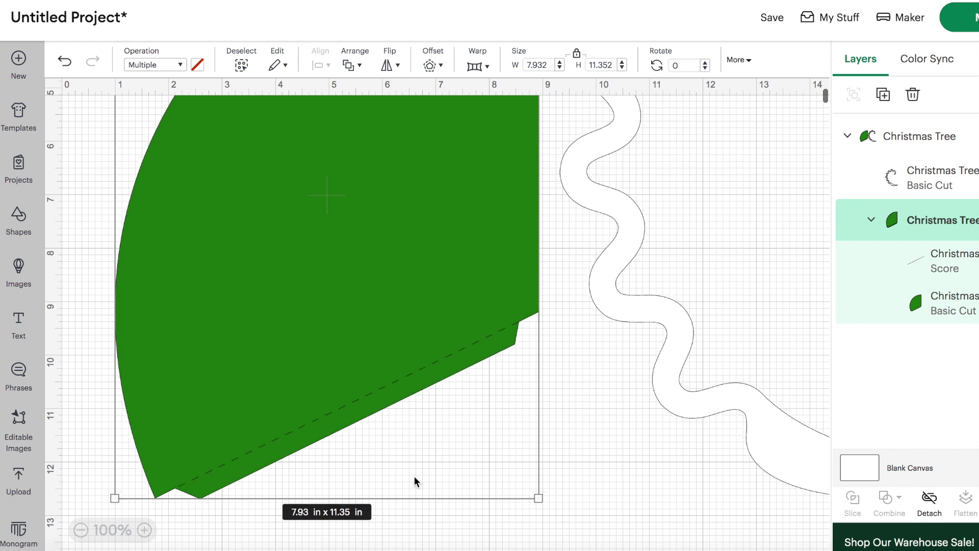
pyautogui.scroll(5, 414, 476)
pyautogui.click(613, 121)
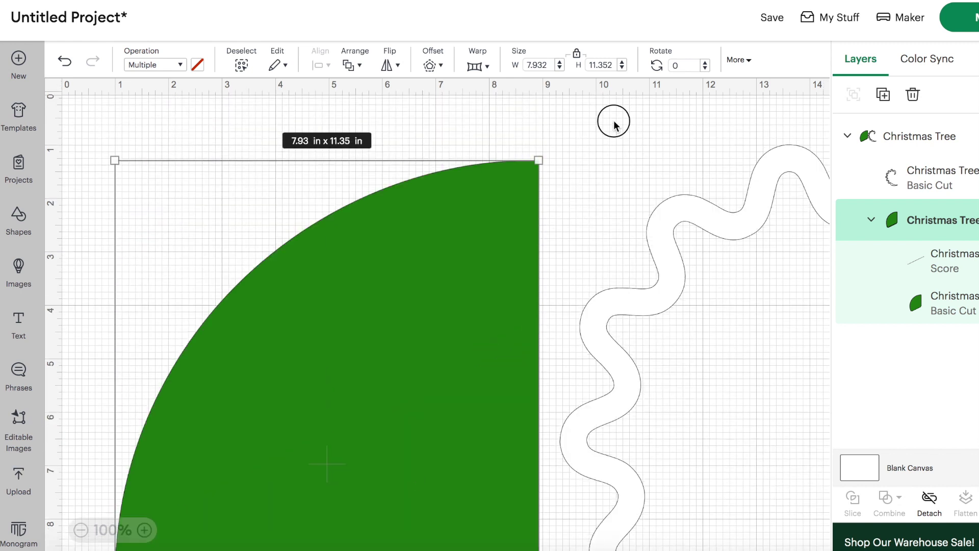
pyautogui.scroll(-3, 611, 171)
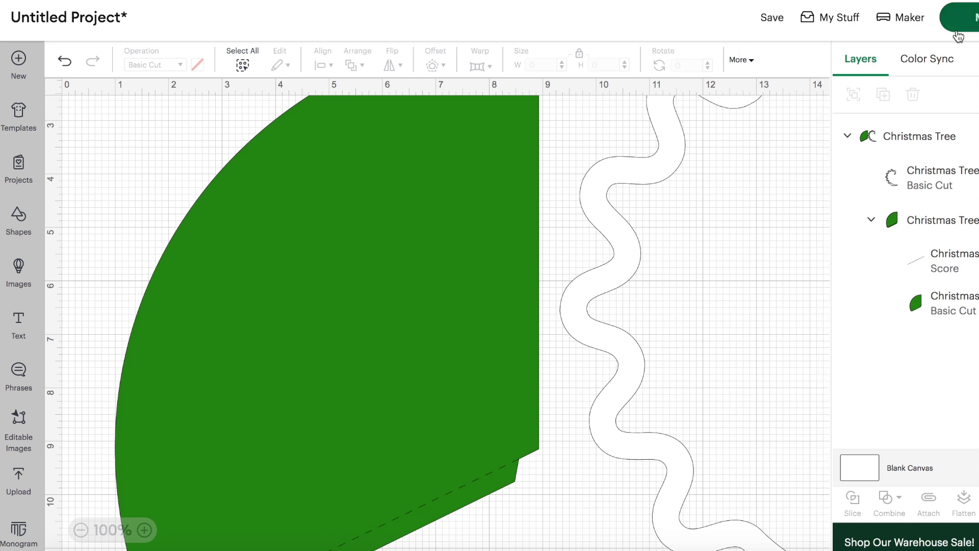
# Send the enlarged design to the mat preview, accepting the larger 12 x 24 in mat.
pyautogui.click(959, 17)
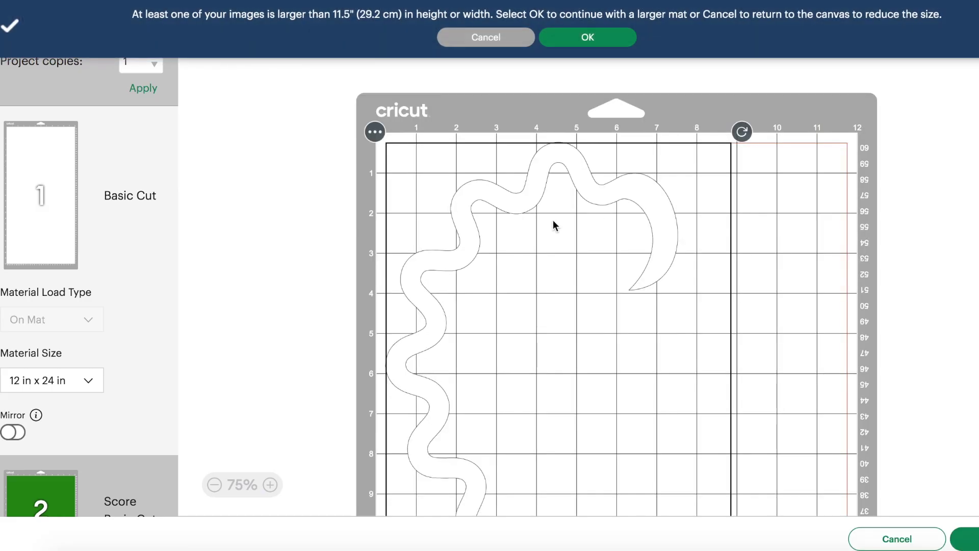
pyautogui.click(565, 43)
pyautogui.scroll(-10, 349, 301)
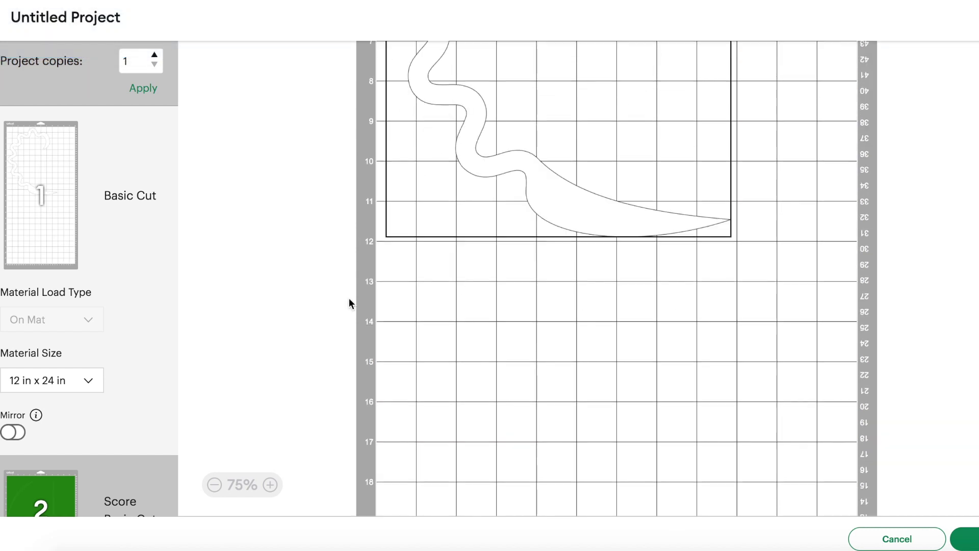
pyautogui.scroll(10, 349, 301)
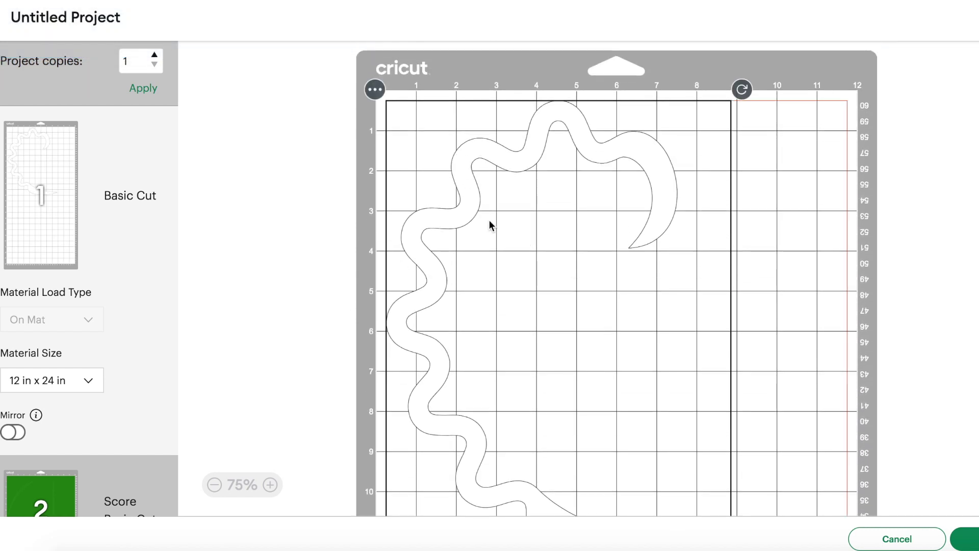
# Review the white trim on mat 1, then the green cone on Score mat 2.
pyautogui.scroll(-6, 369, 228)
pyautogui.scroll(-1, 138, 357)
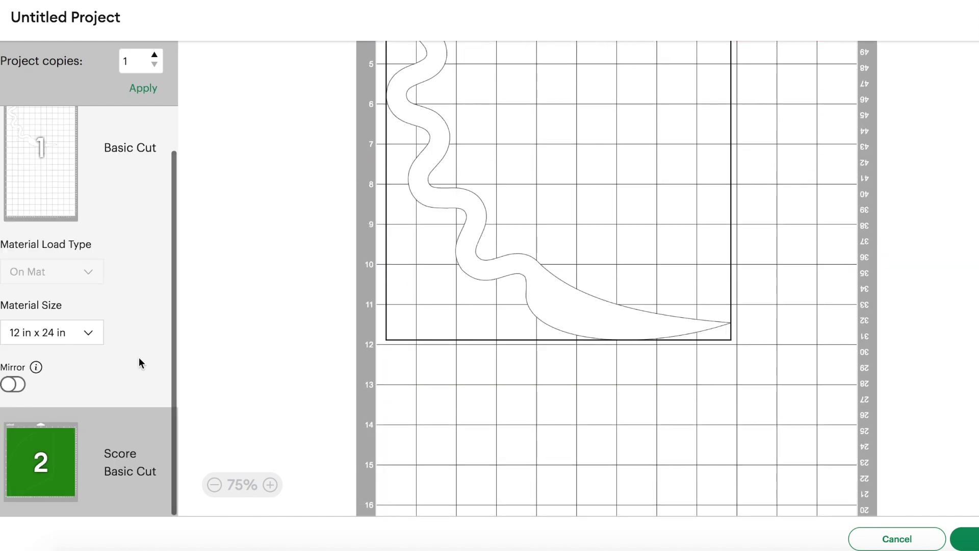
pyautogui.scroll(1, 127, 374)
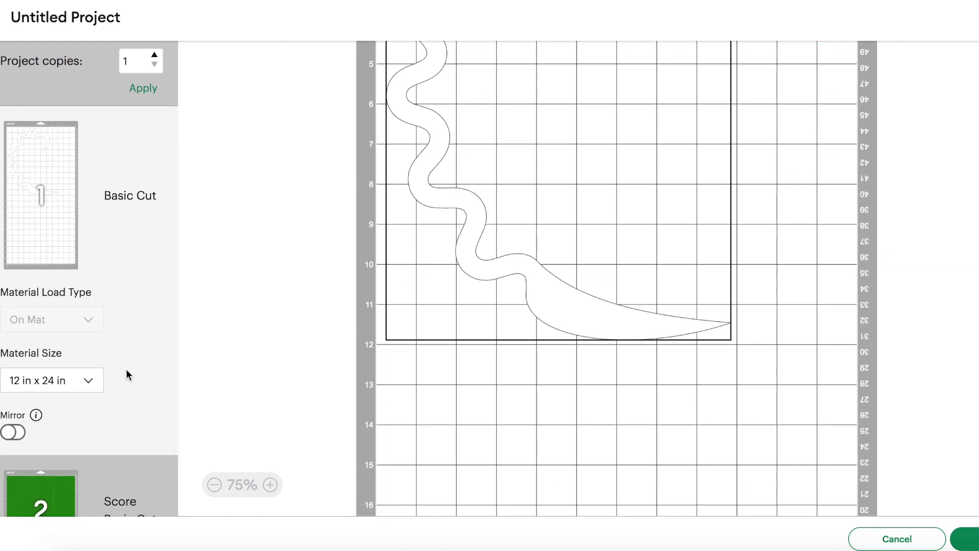
pyautogui.scroll(6, 329, 395)
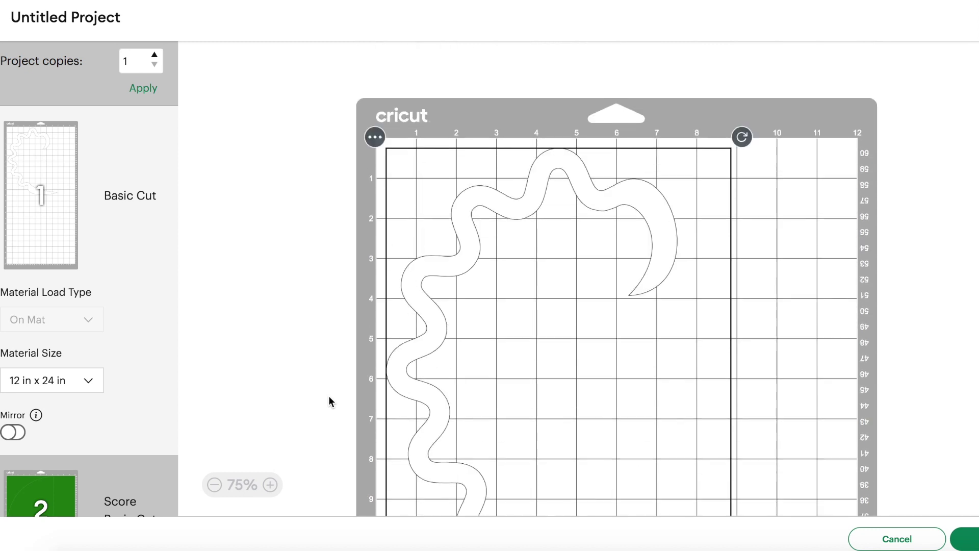
pyautogui.scroll(-9, 329, 402)
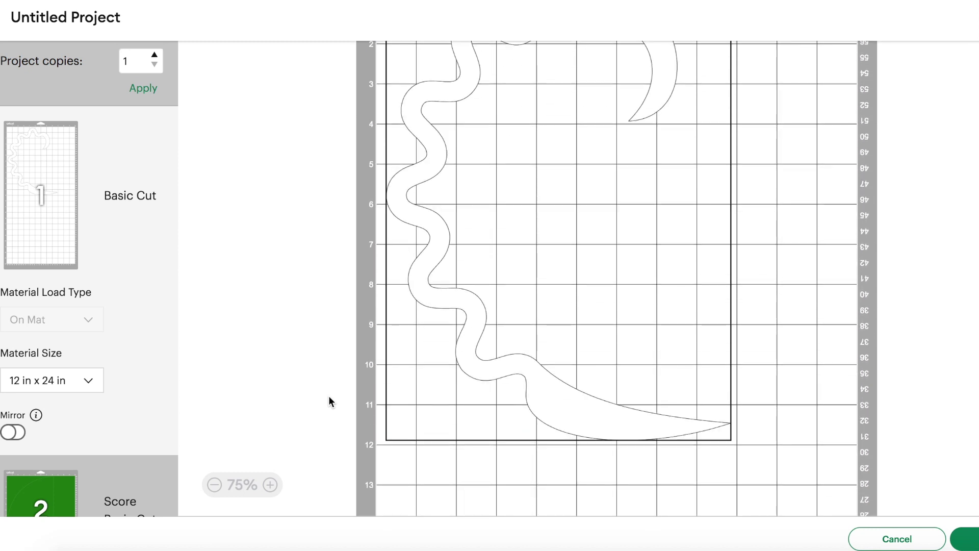
pyautogui.scroll(-1, 48, 425)
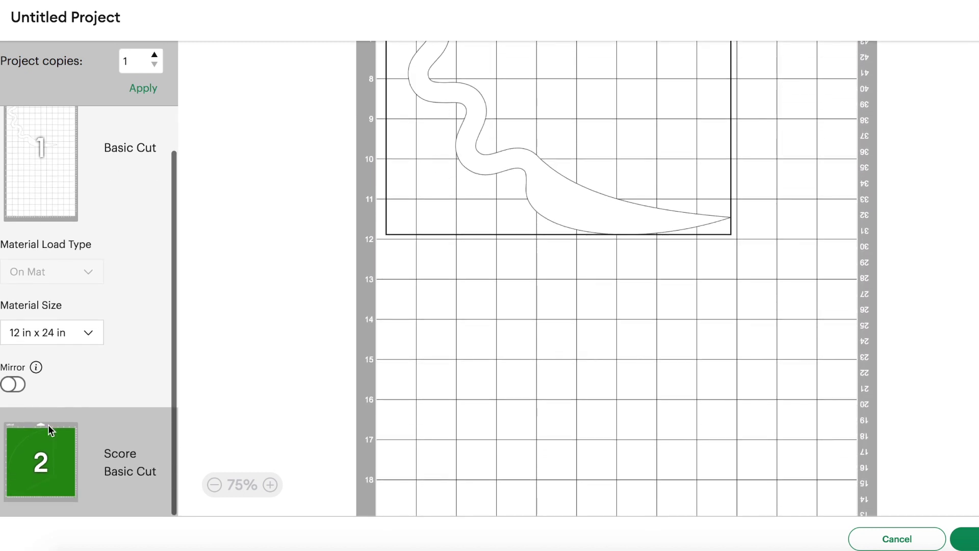
pyautogui.click(48, 438)
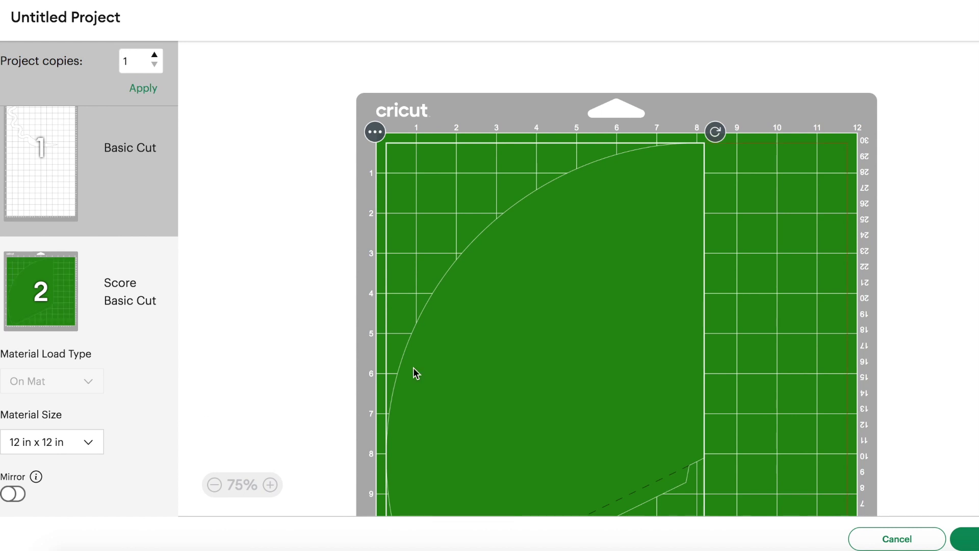
pyautogui.scroll(-2, 416, 374)
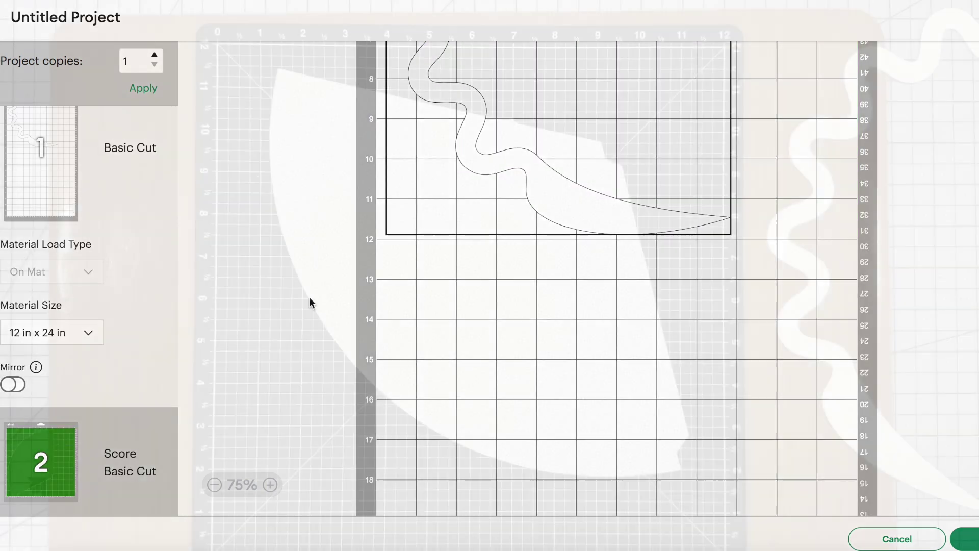